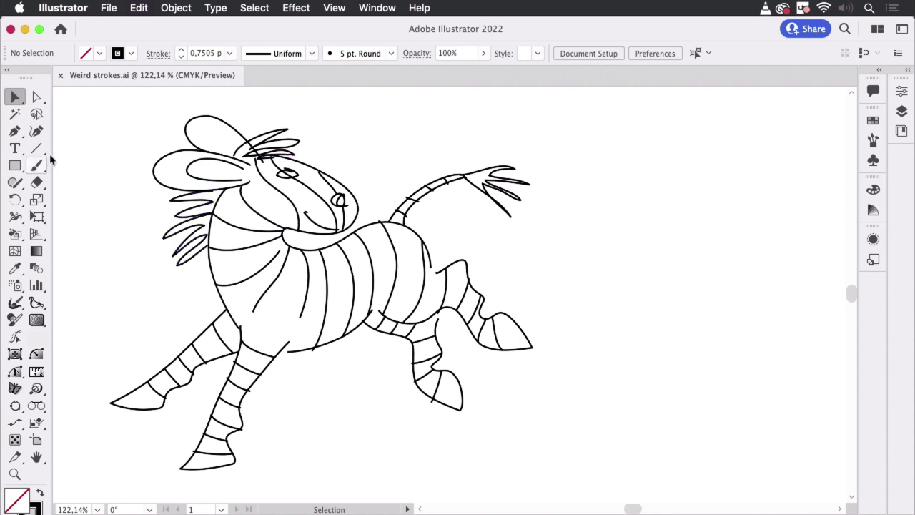
Change all of the zebra's 1.5009 pt strokes from black to dark red, then deselect.
drag(79, 103, 602, 490)
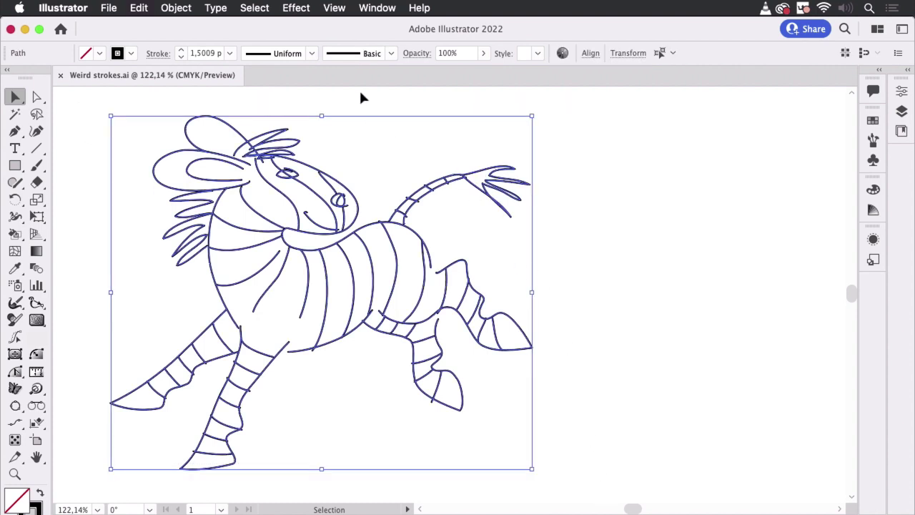
click(132, 55)
click(49, 77)
click(390, 138)
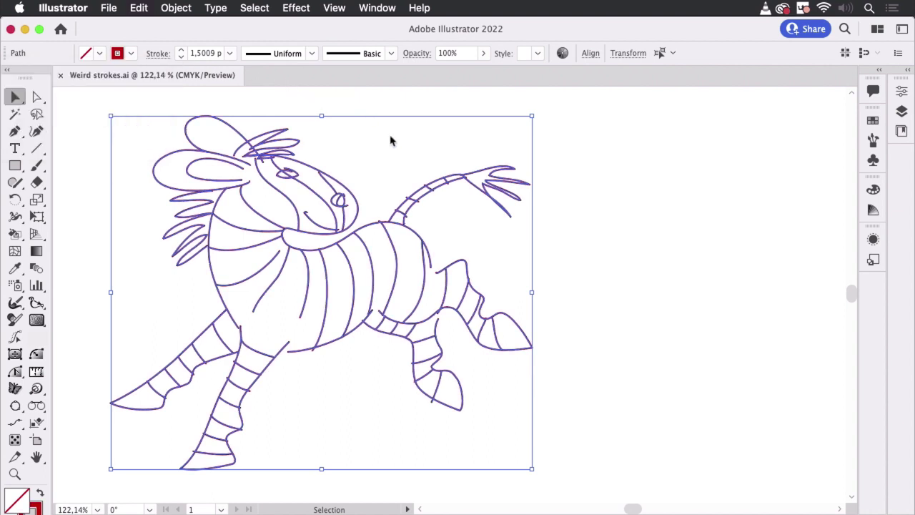
click(559, 139)
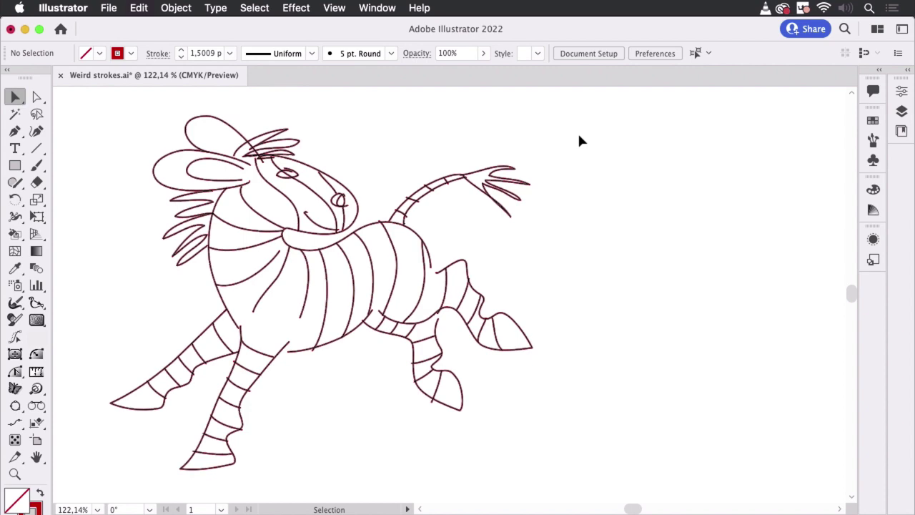
key(z)
drag(246, 145, 620, 173)
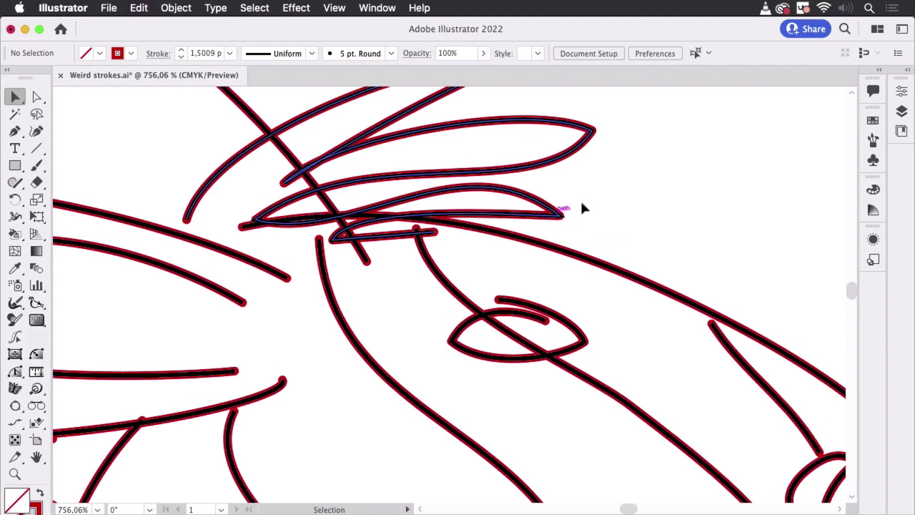
drag(676, 151, 465, 249)
scroll(650, 184, down, 5)
drag(679, 194, 393, 158)
scroll(500, 145, down, 2)
drag(502, 147, 402, 155)
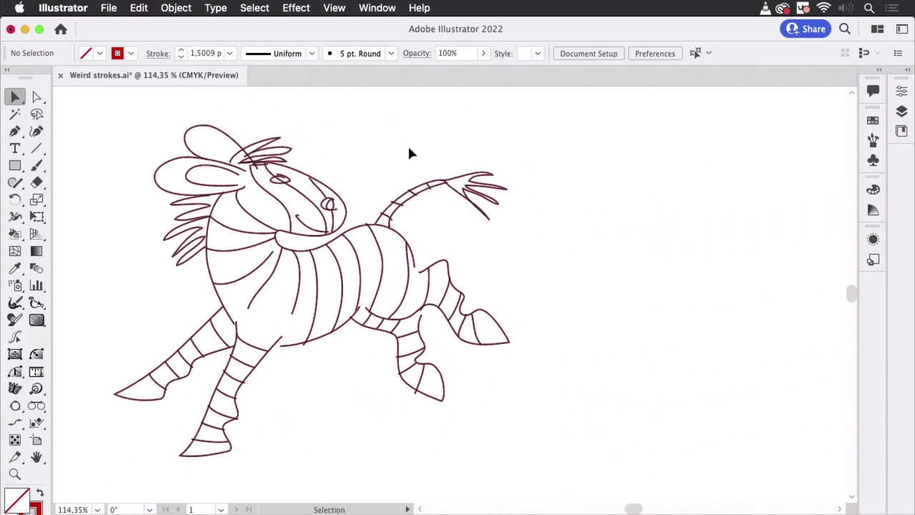
drag(84, 102, 608, 478)
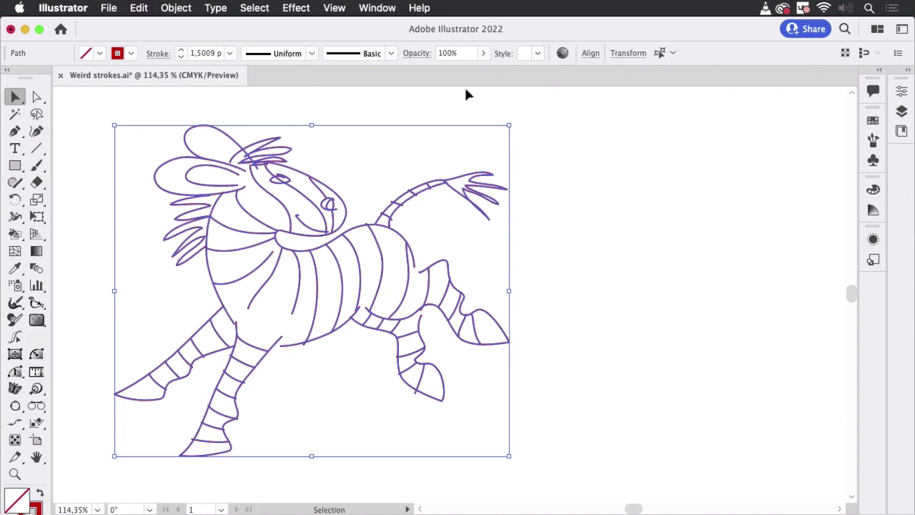
Open the Window menu and close it again without choosing a panel.
click(376, 8)
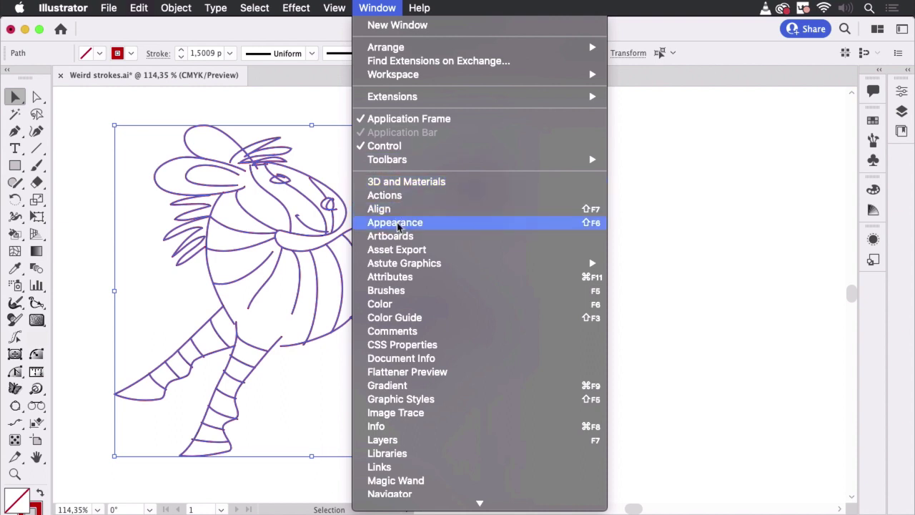
click(380, 13)
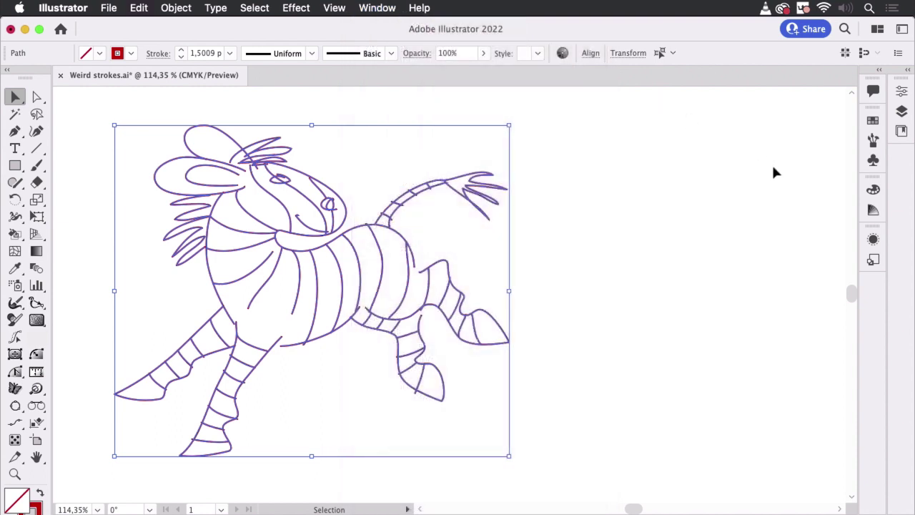
Clear the zebra layer's extra 0.75 pt black stroke and fill in the Appearance panel.
click(873, 240)
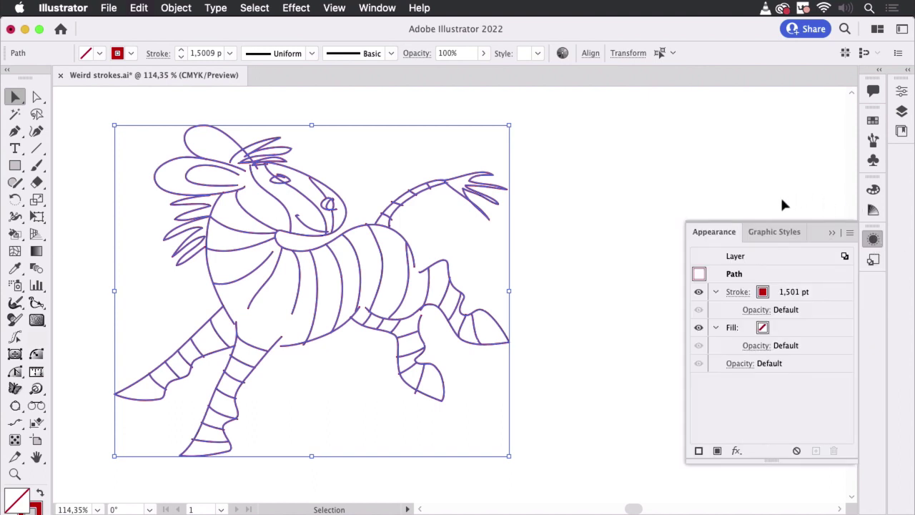
click(789, 277)
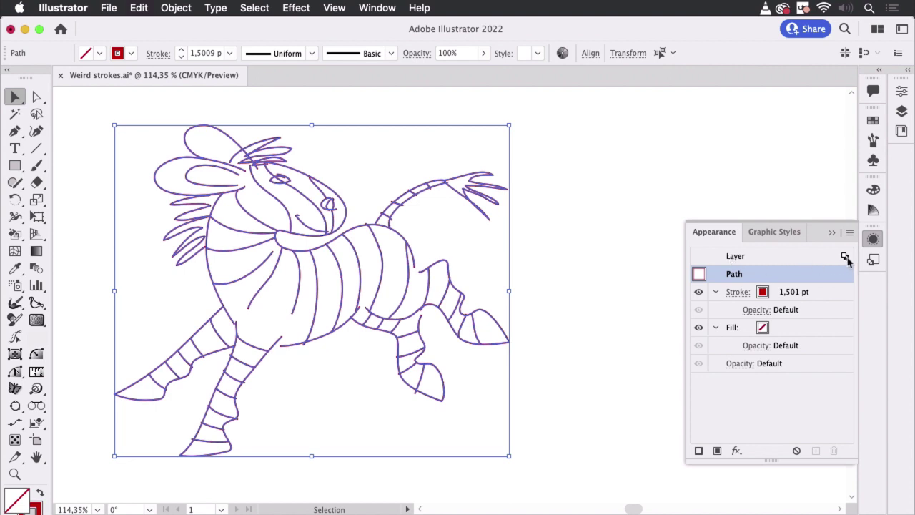
mouse_move(844, 259)
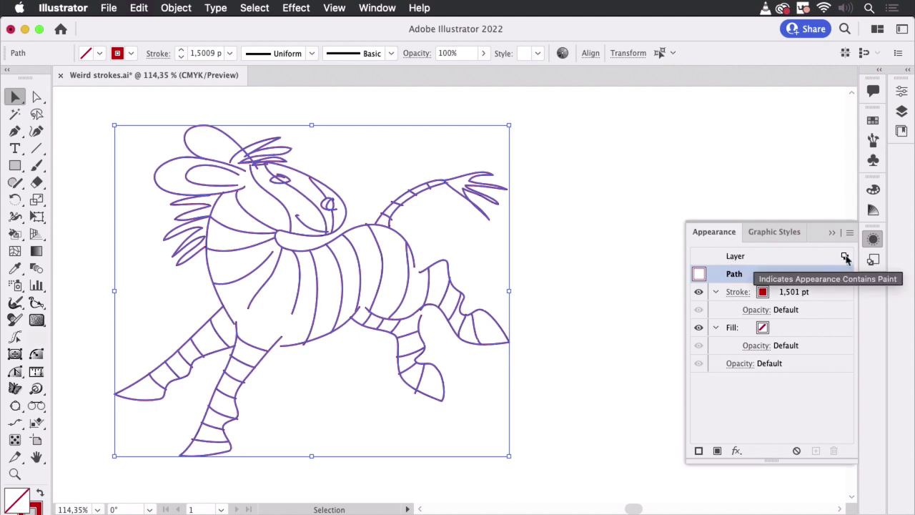
click(778, 259)
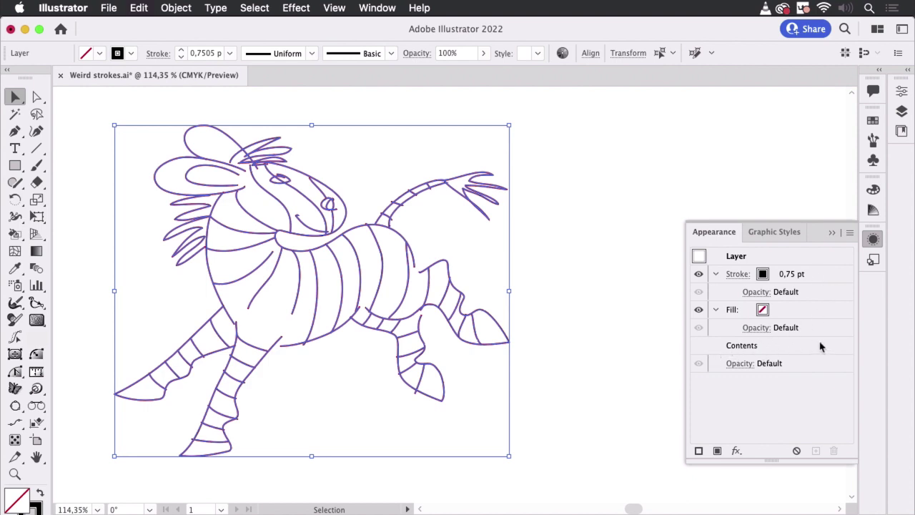
click(820, 279)
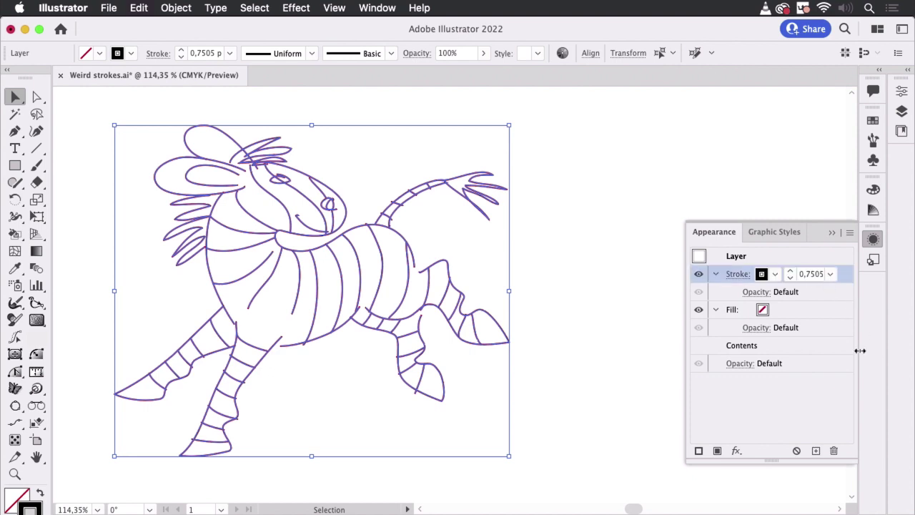
click(796, 451)
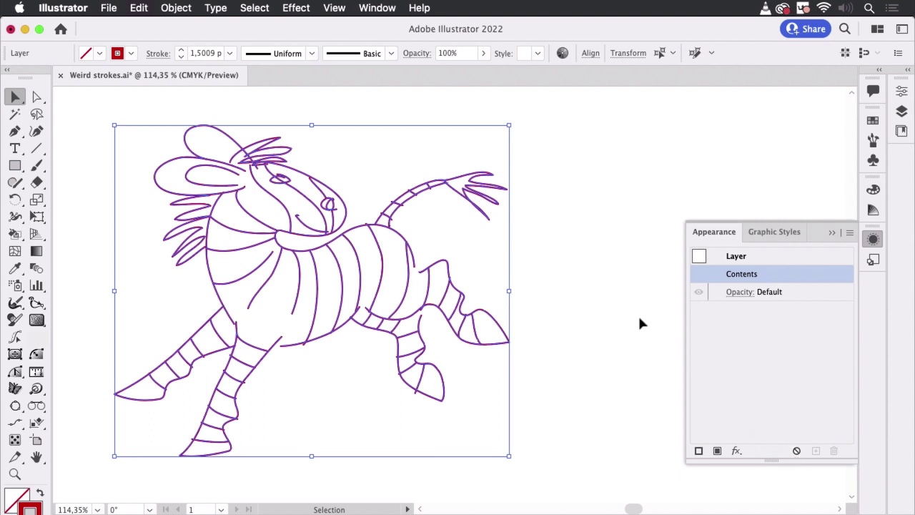
Deselect the zebra and collapse the Appearance panel.
click(573, 300)
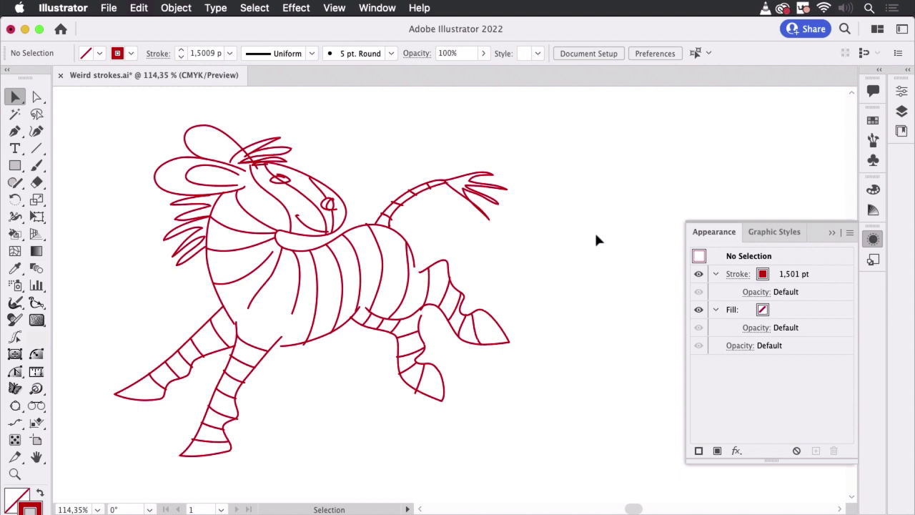
click(832, 232)
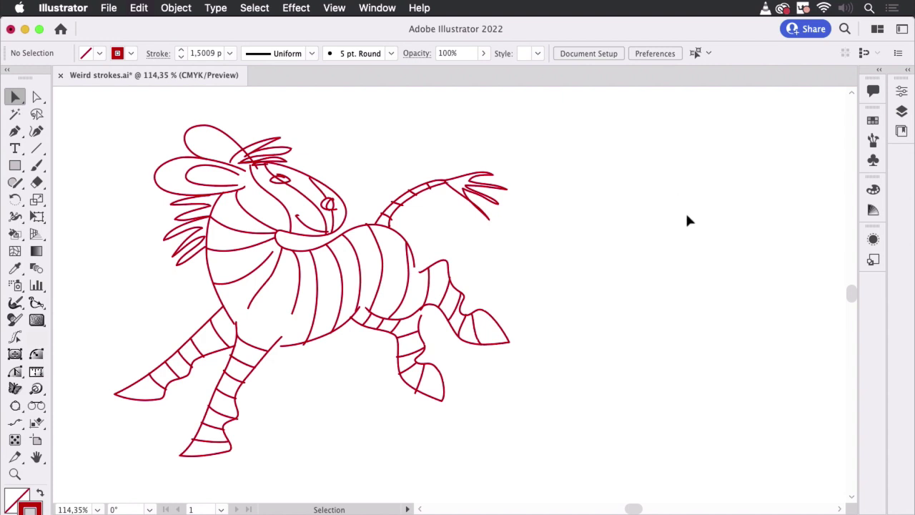
Select a curved chest stripe and expand Layer 1 in an enlarged Layers panel.
click(246, 284)
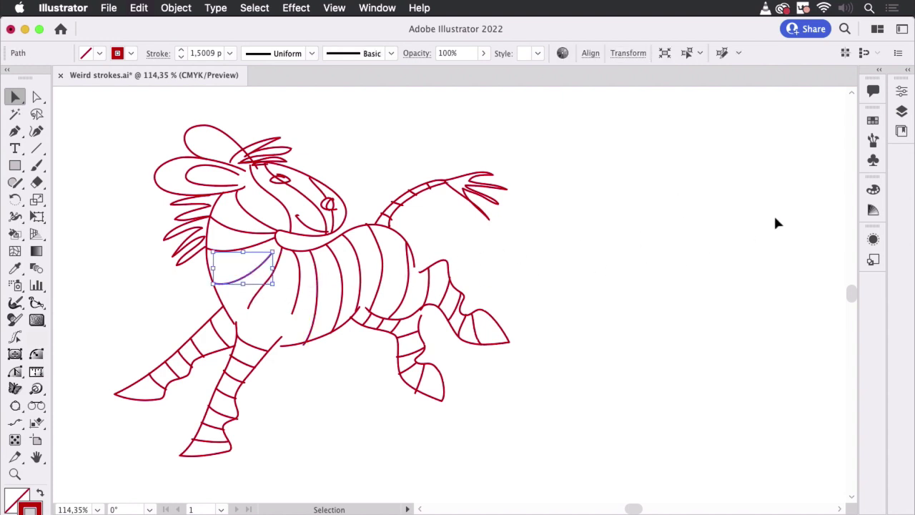
click(901, 112)
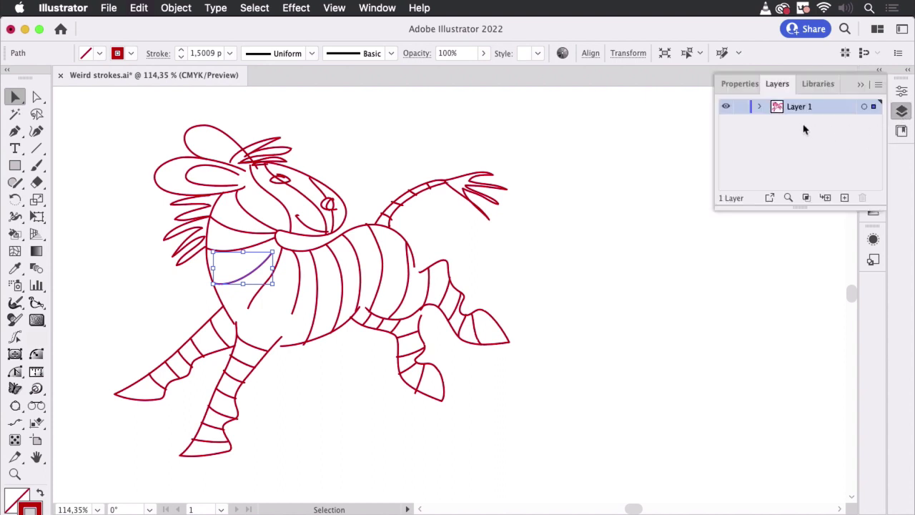
click(758, 107)
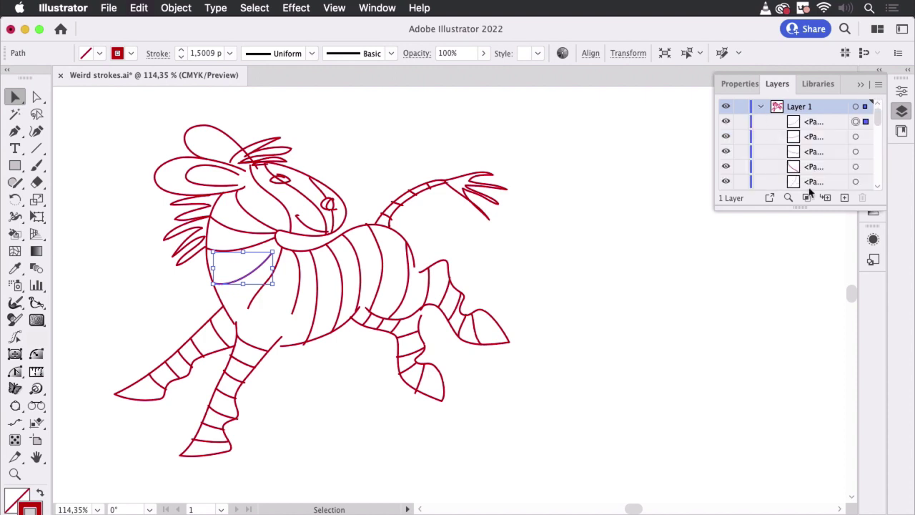
drag(804, 207, 800, 286)
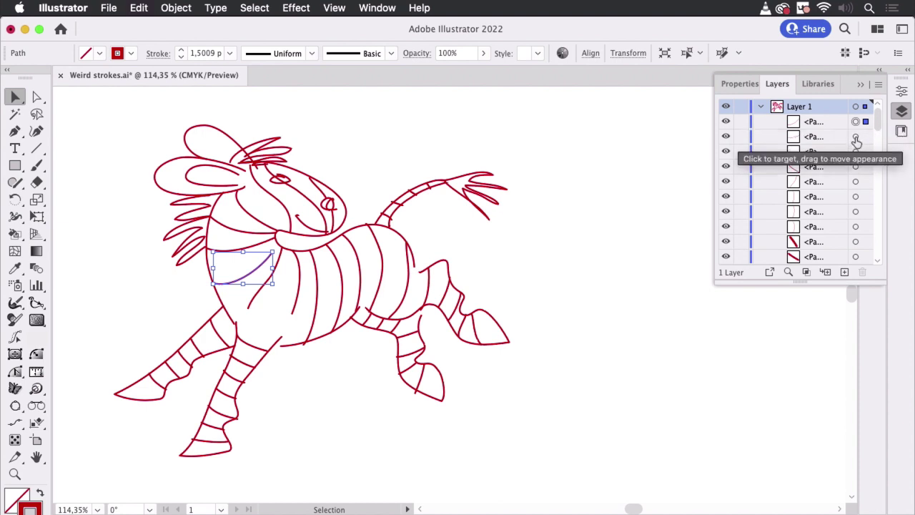
Select Layer 1's third path, the neck stripe, on its own and collapse Layers.
click(856, 140)
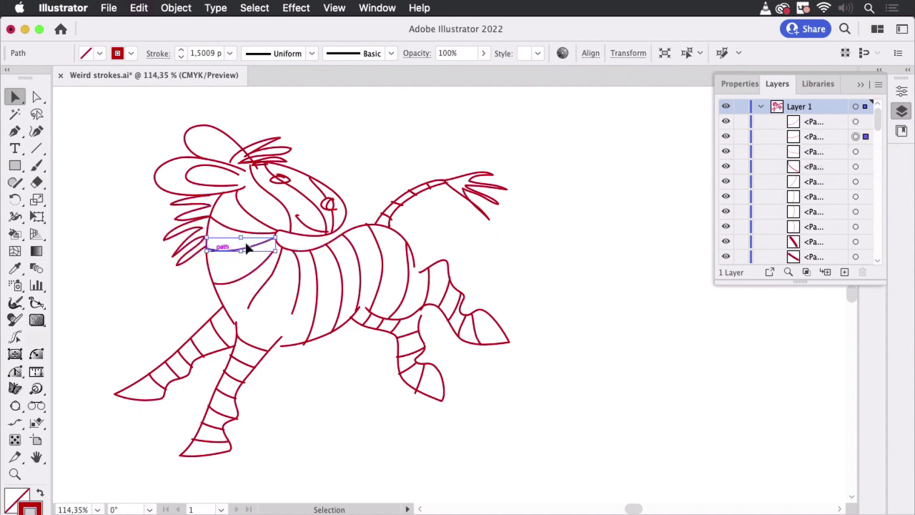
key(super+z)
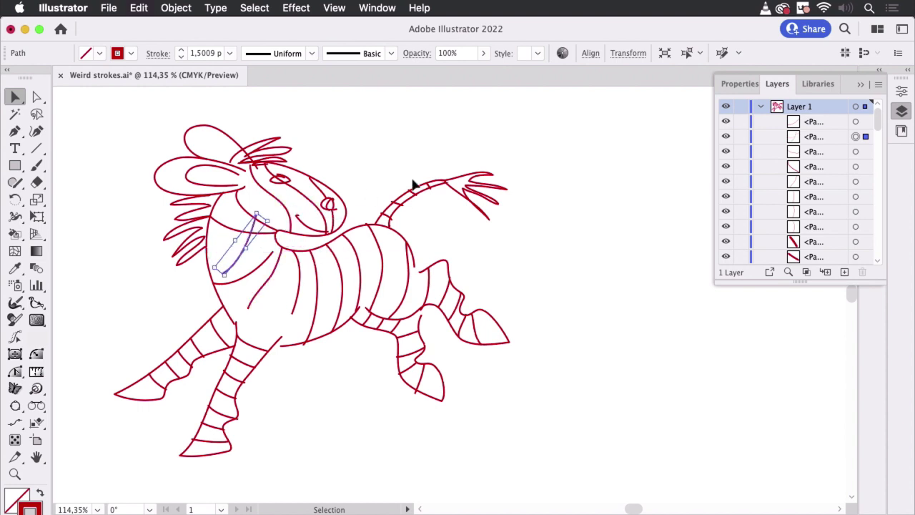
key(super+shift+z)
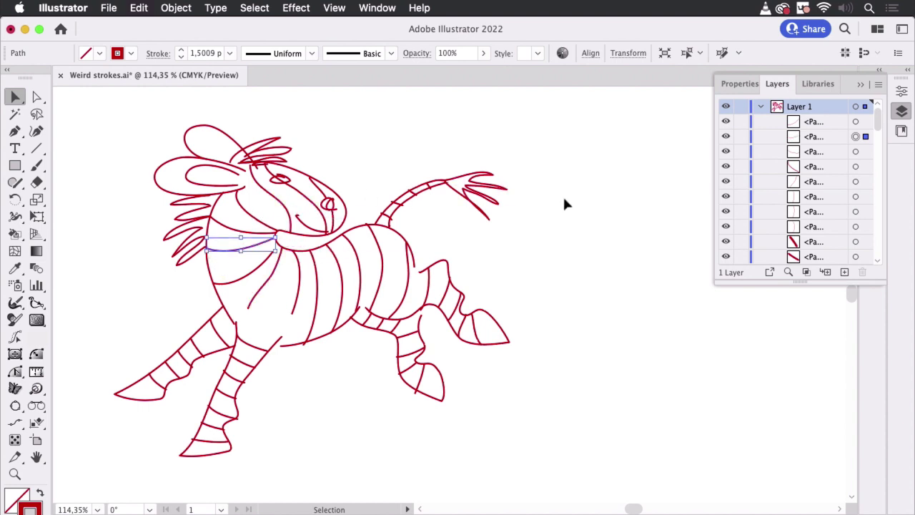
click(864, 152)
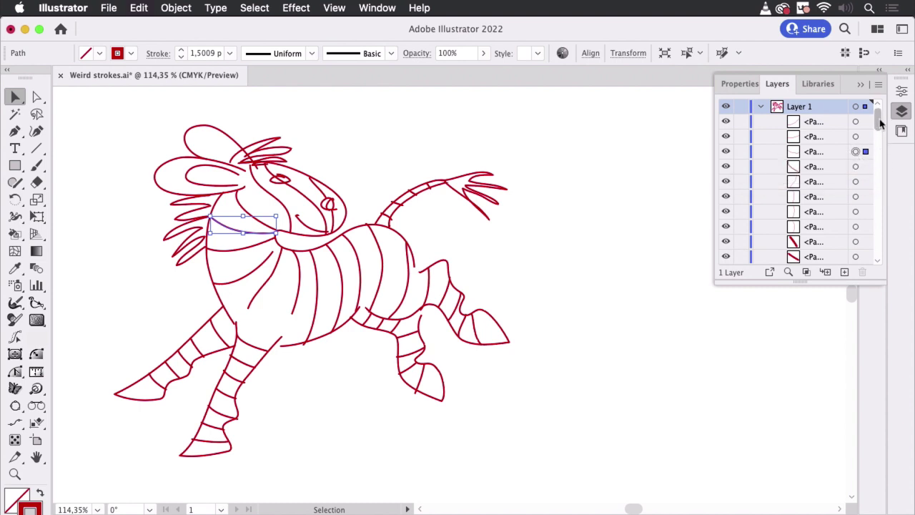
click(901, 111)
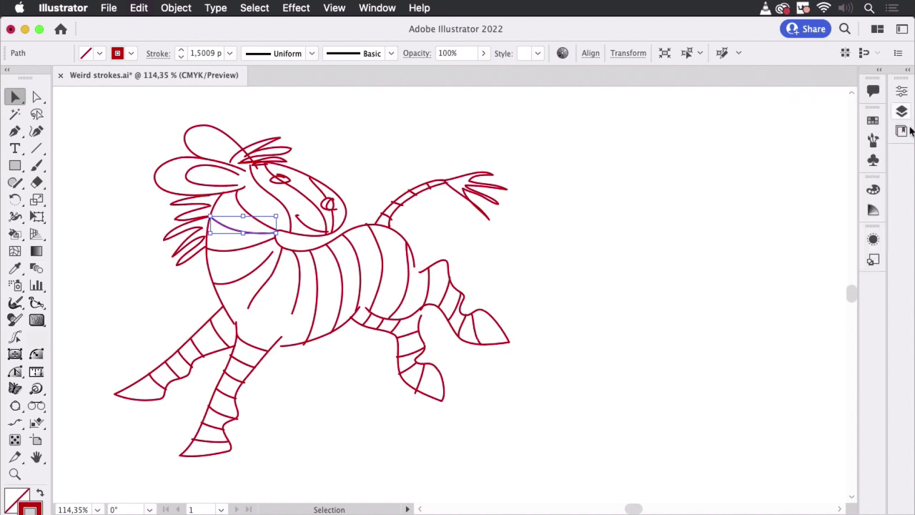
Make the neck stripe's stroke yellow in Appearance, then deselect and collapse the panel.
click(874, 241)
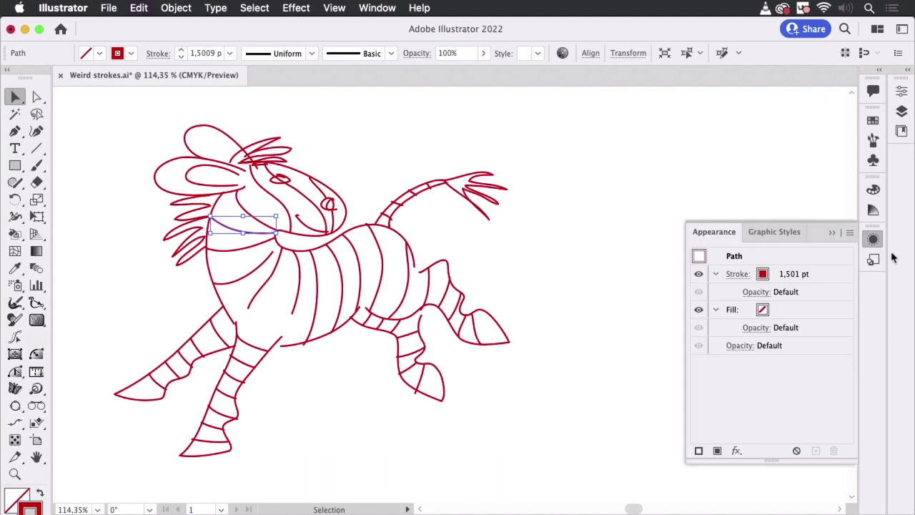
click(770, 279)
click(774, 278)
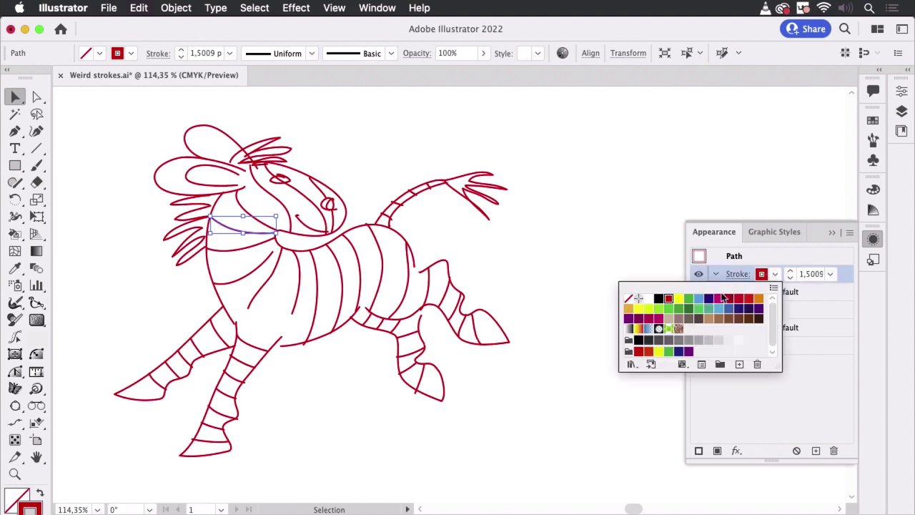
click(678, 299)
click(576, 267)
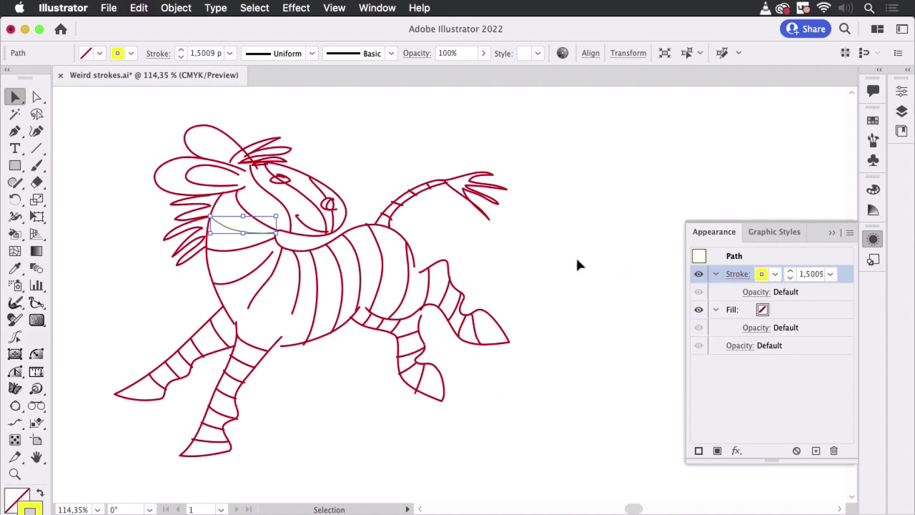
click(581, 262)
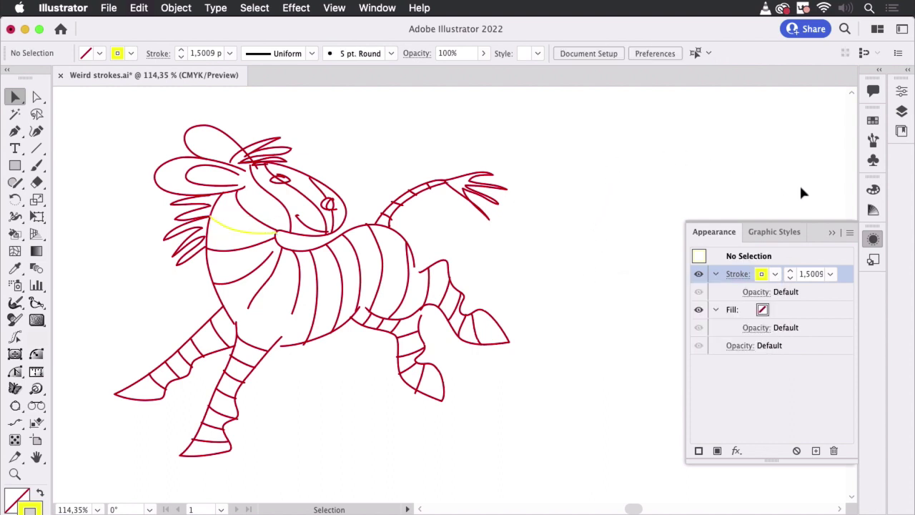
click(831, 232)
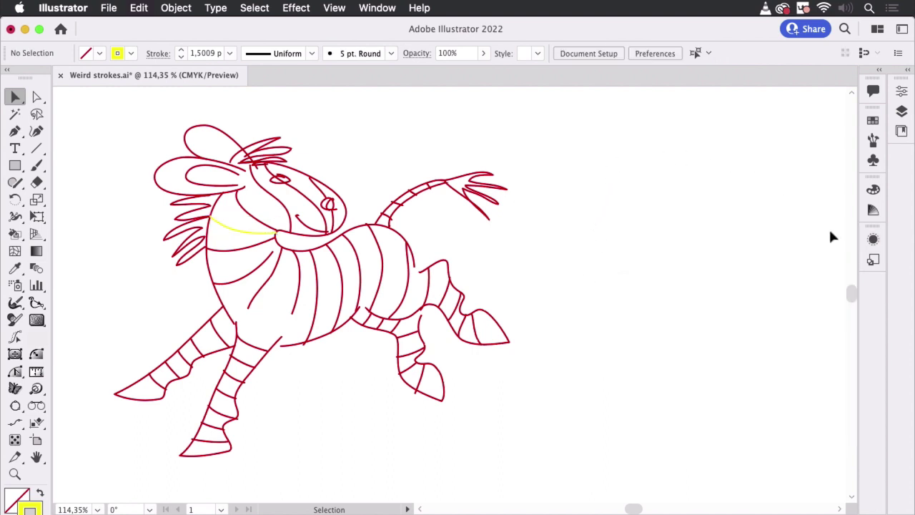
Reopen Layers, select all of Layer 1's paths, deselect, then target Layer 1 itself.
click(901, 112)
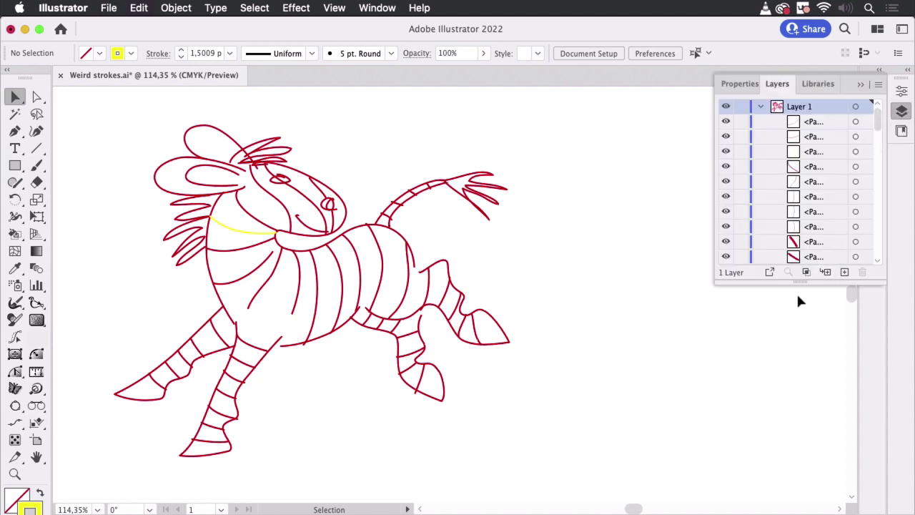
click(866, 109)
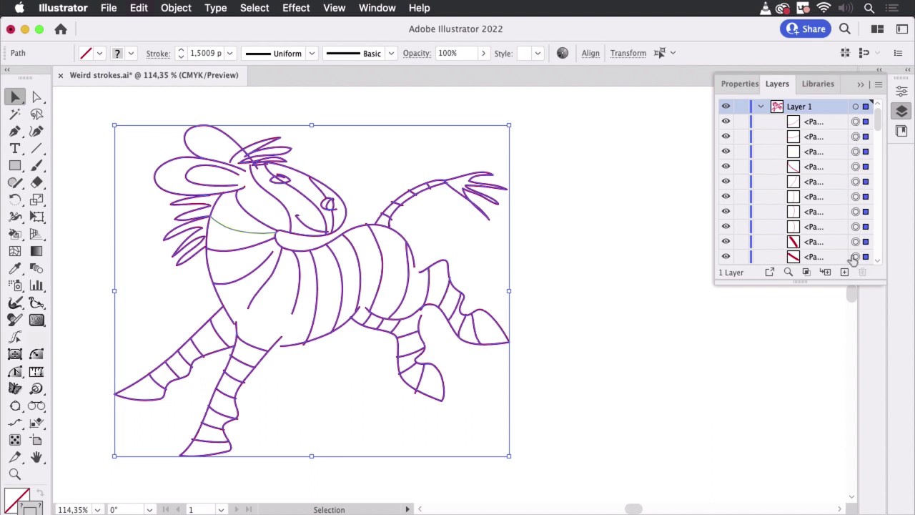
scroll(854, 259, down, 10)
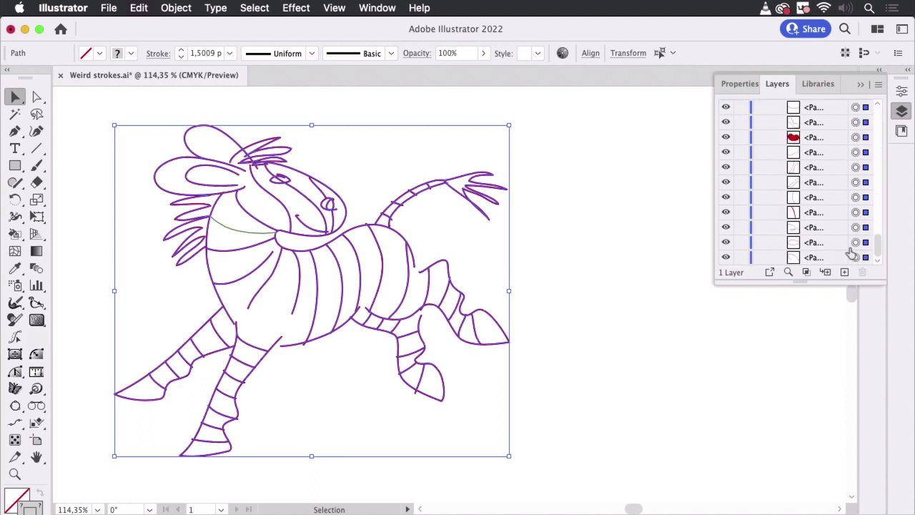
scroll(854, 253, up, 10)
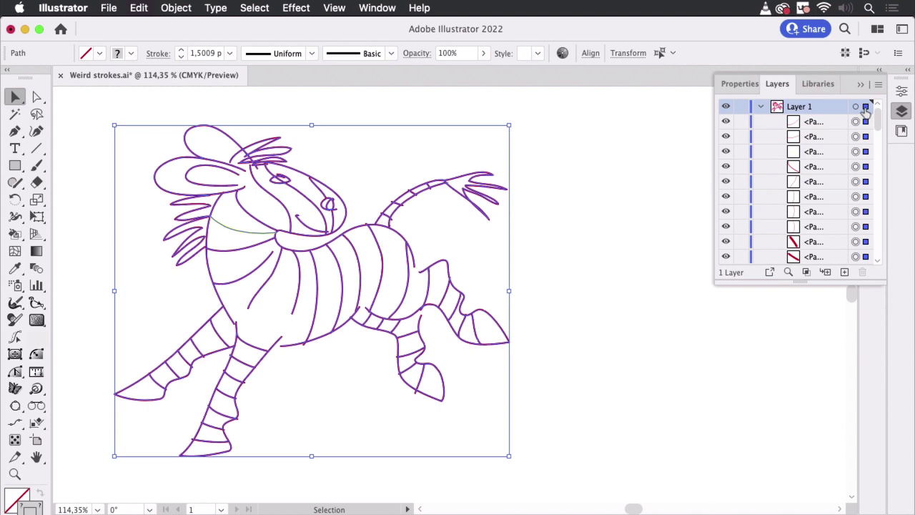
click(660, 154)
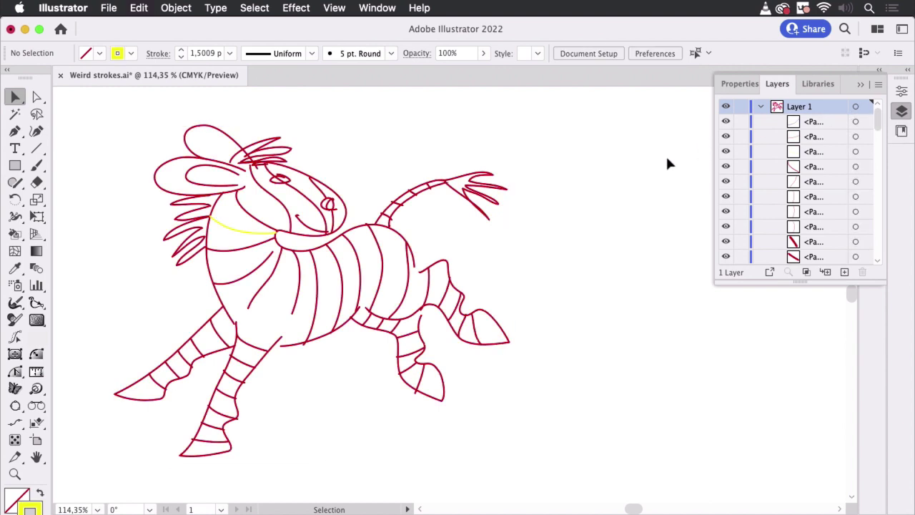
click(856, 107)
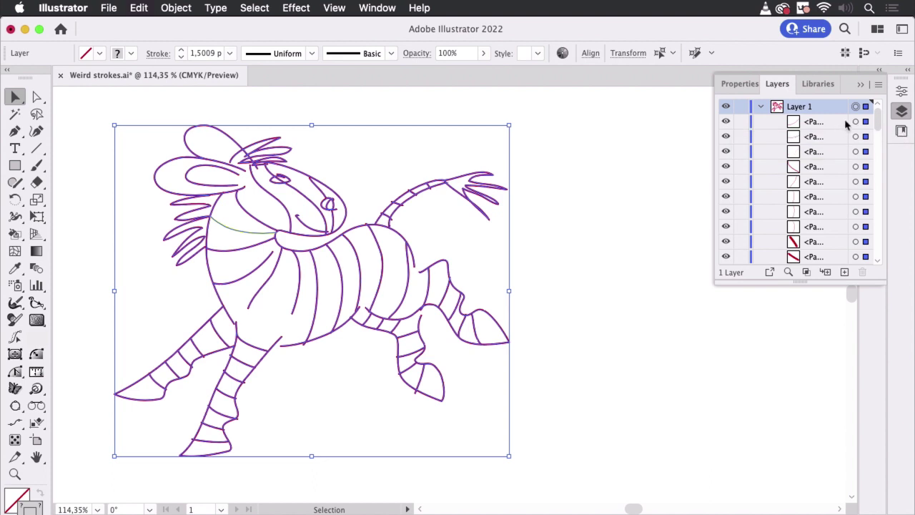
Apply the plain white graphic style from Graphic Styles to Layer 1.
click(860, 84)
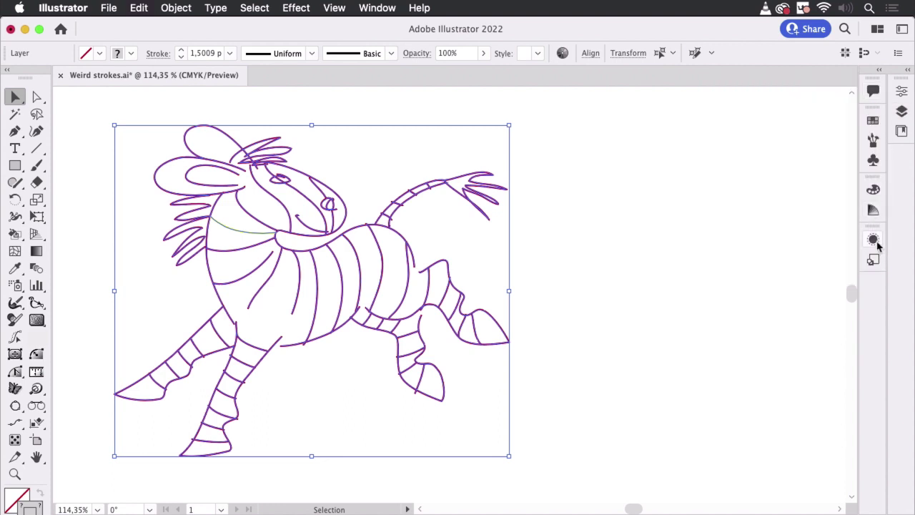
click(872, 260)
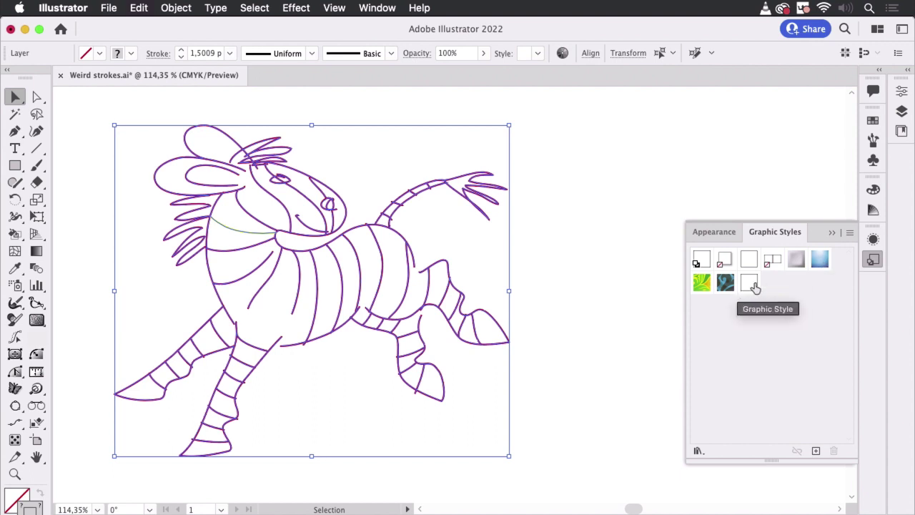
click(751, 284)
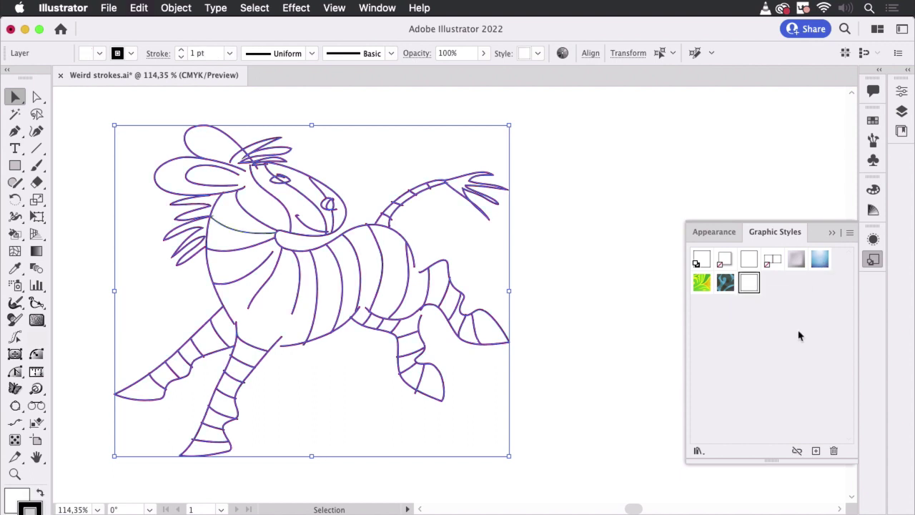
Confirm Layer 1 is the styled target and show its attributes in Appearance.
click(901, 113)
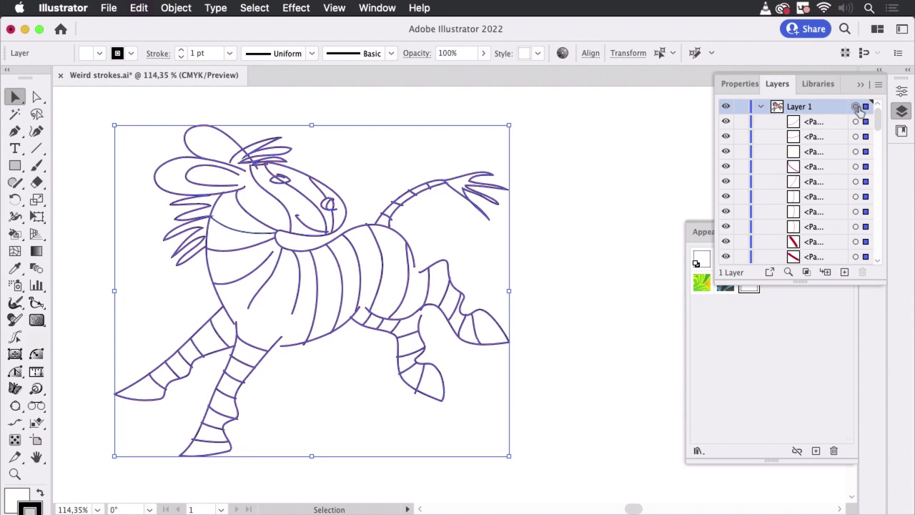
click(856, 107)
click(861, 84)
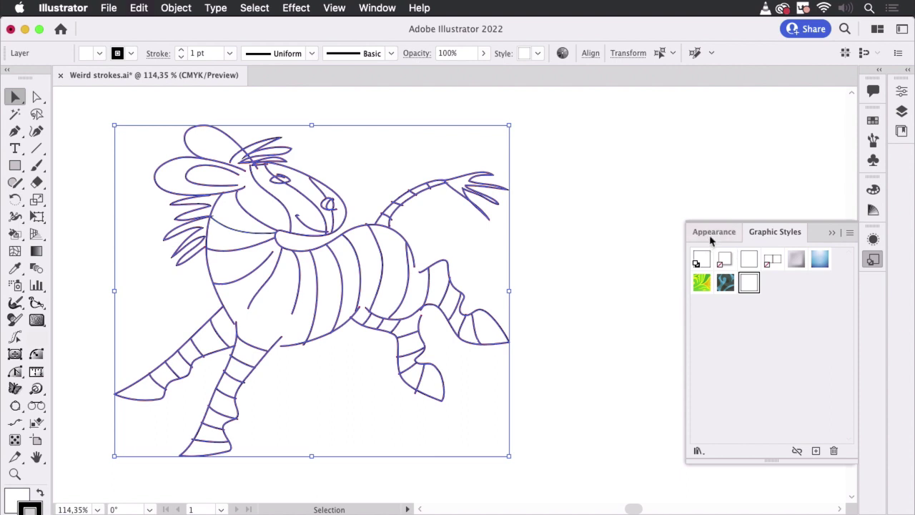
click(711, 236)
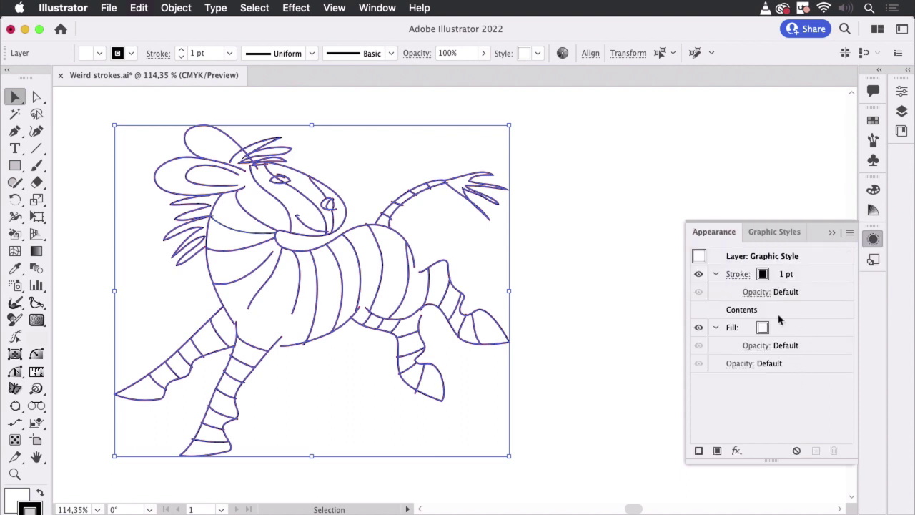